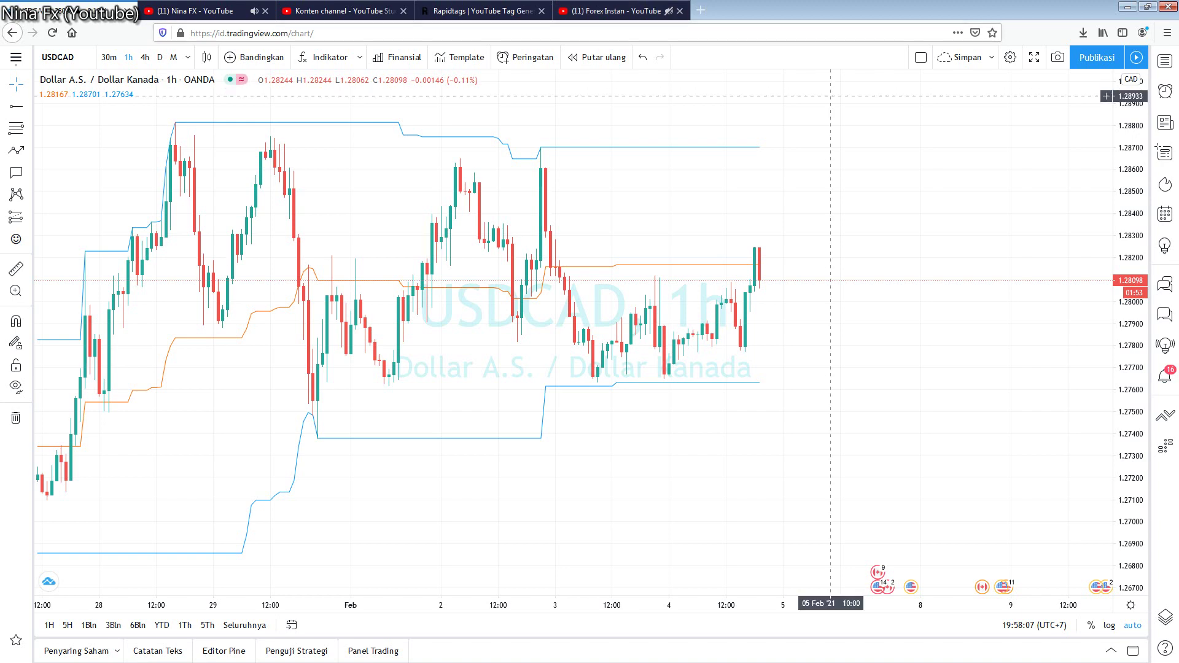
# Draw a Fibonacci retracement from the 28 Jan high at 1.28813 down to the 29 Jan low near 1.27379
pyautogui.scroll(-3, 873, 227)
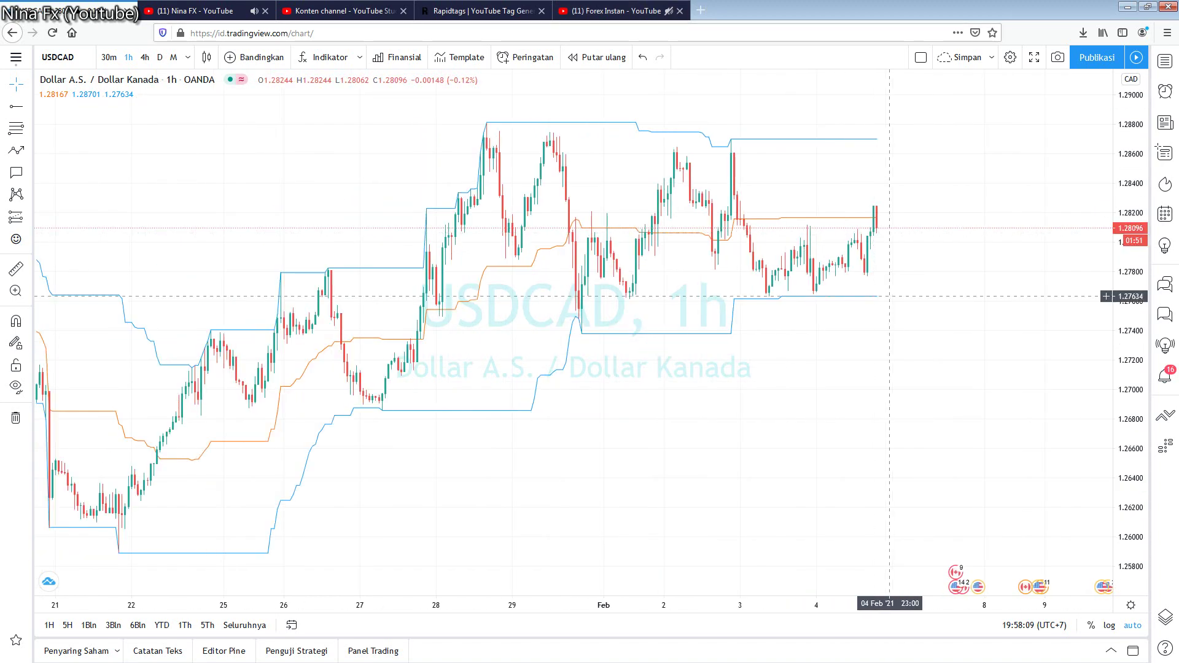
pyautogui.scroll(2, 896, 317)
pyautogui.scroll(2, 860, 264)
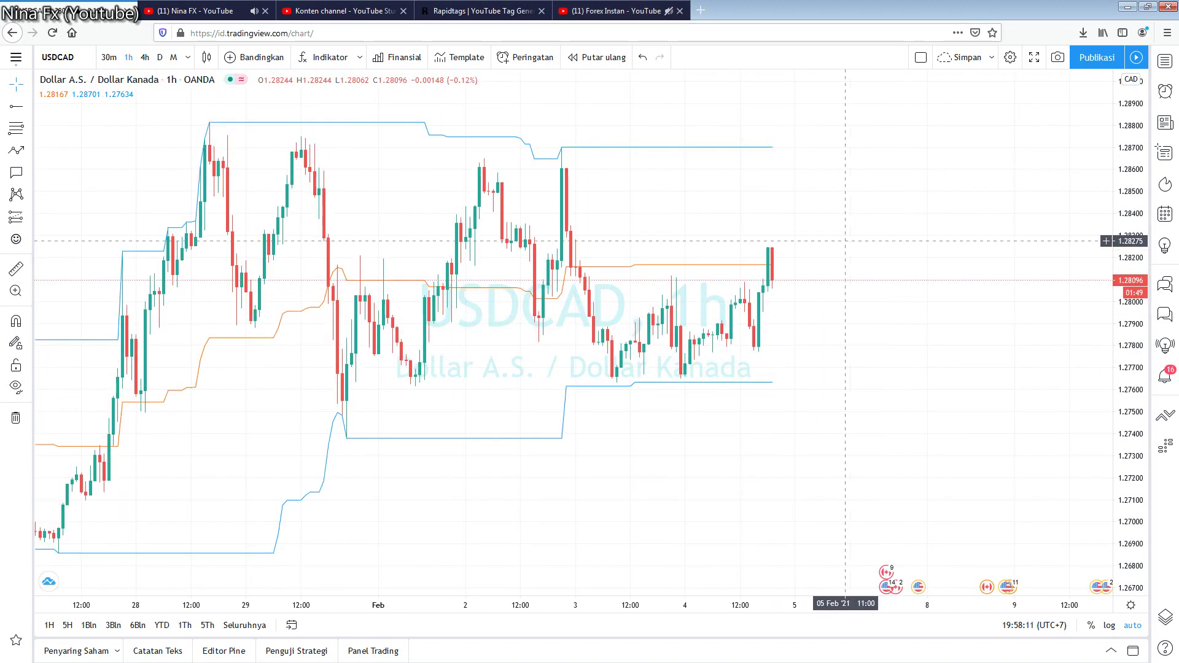
pyautogui.scroll(2, 817, 209)
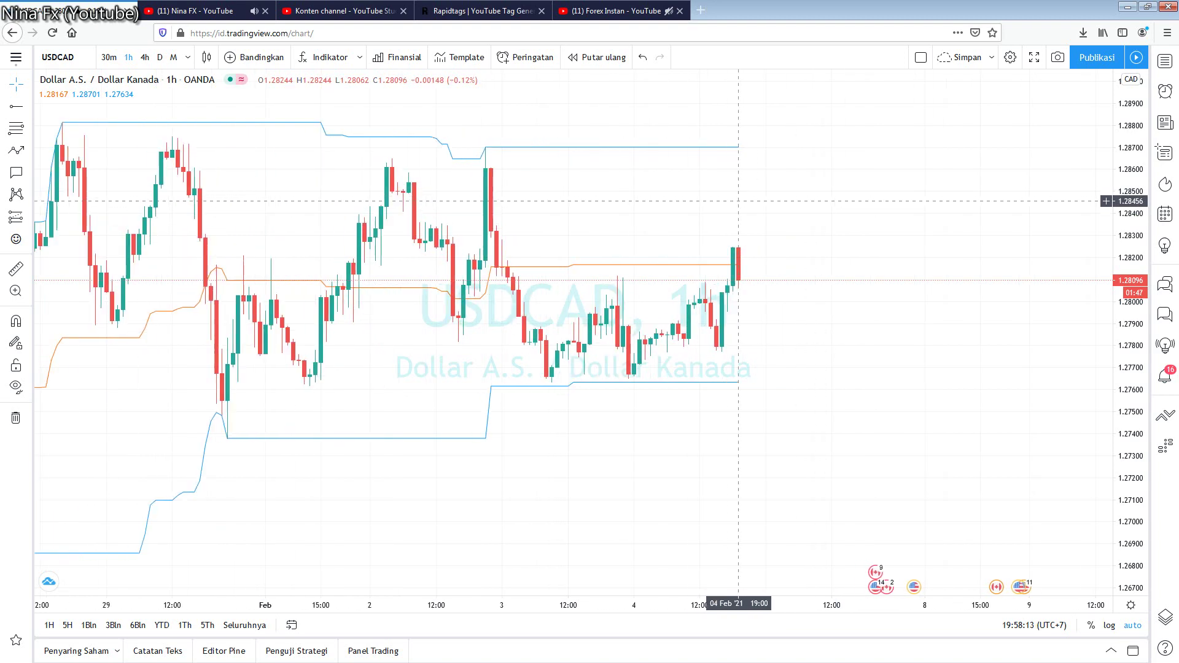
pyautogui.scroll(2, 881, 228)
pyautogui.scroll(-1, 909, 332)
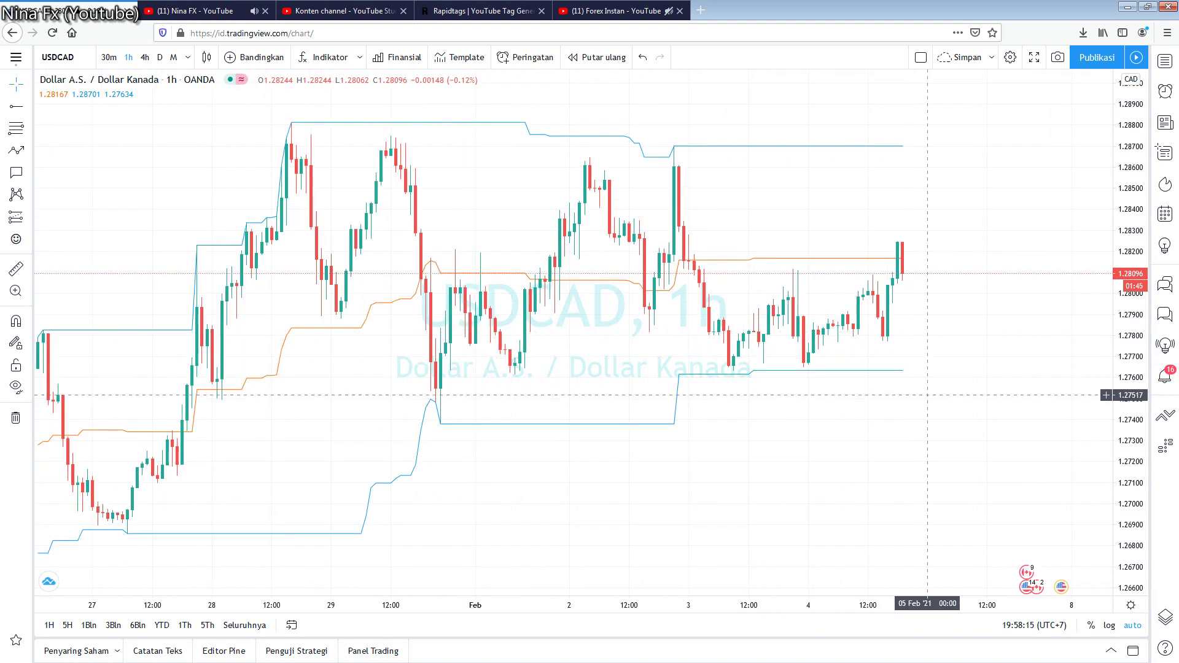
pyautogui.click(16, 127)
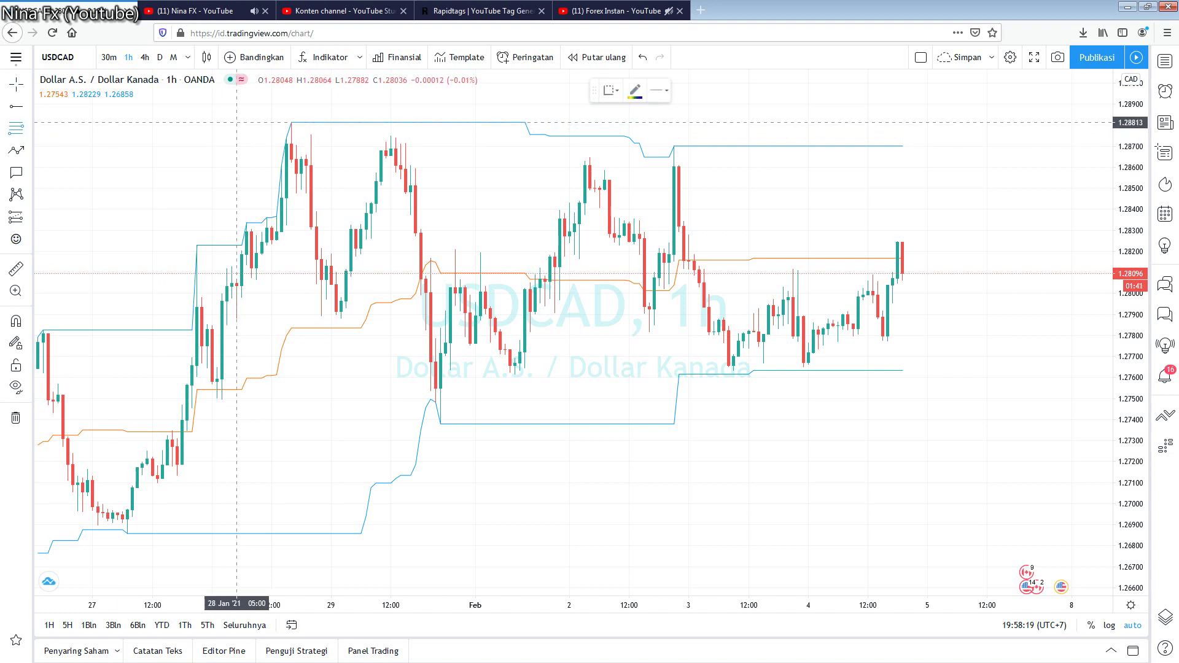
pyautogui.click(237, 122)
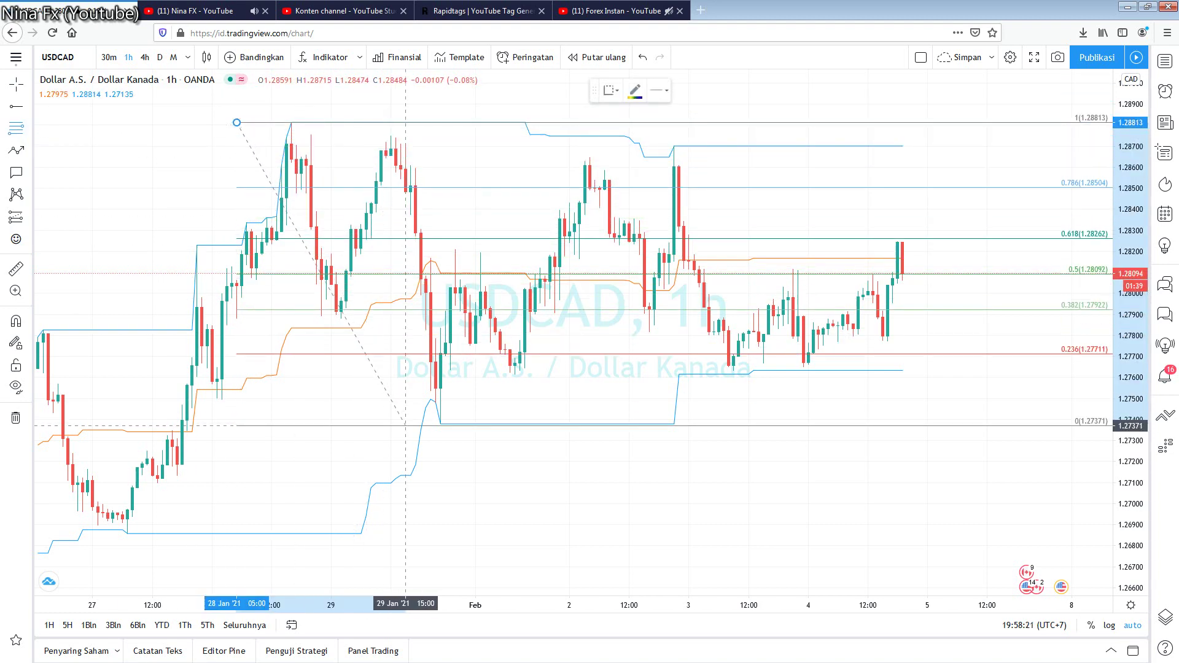
pyautogui.click(405, 425)
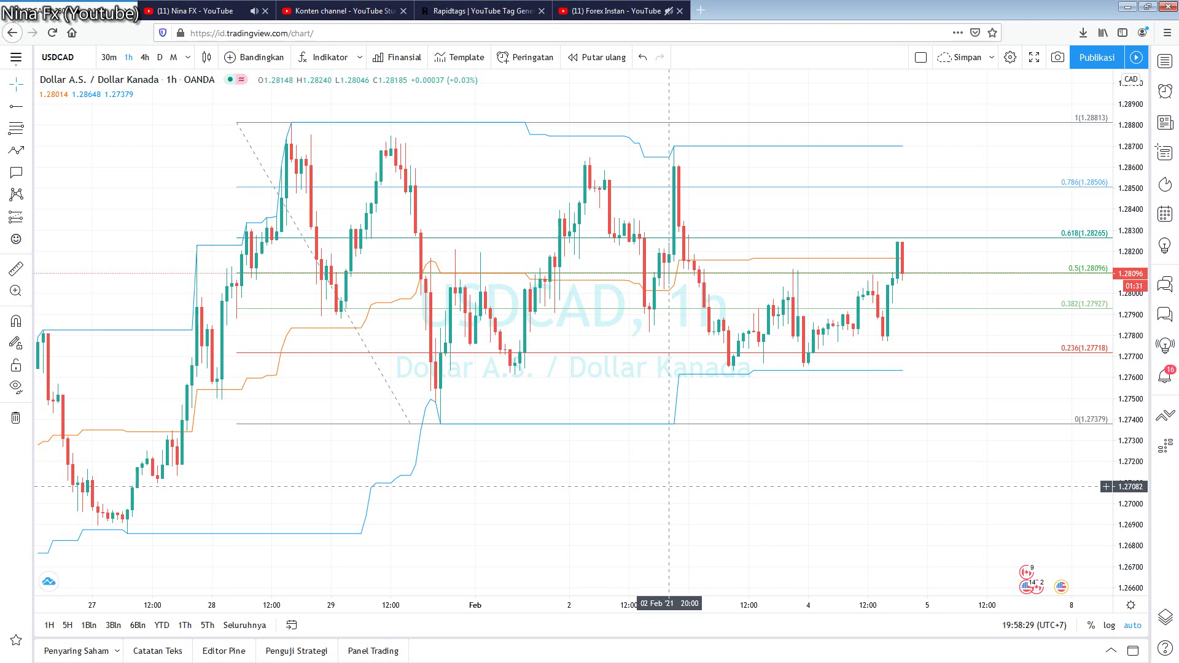
# Pan the chart left and sketch blue arrows rising toward 0.786, dipping to 0.236, then above 1.28813
pyautogui.moveTo(798, 202); pyautogui.dragTo(658, 201)
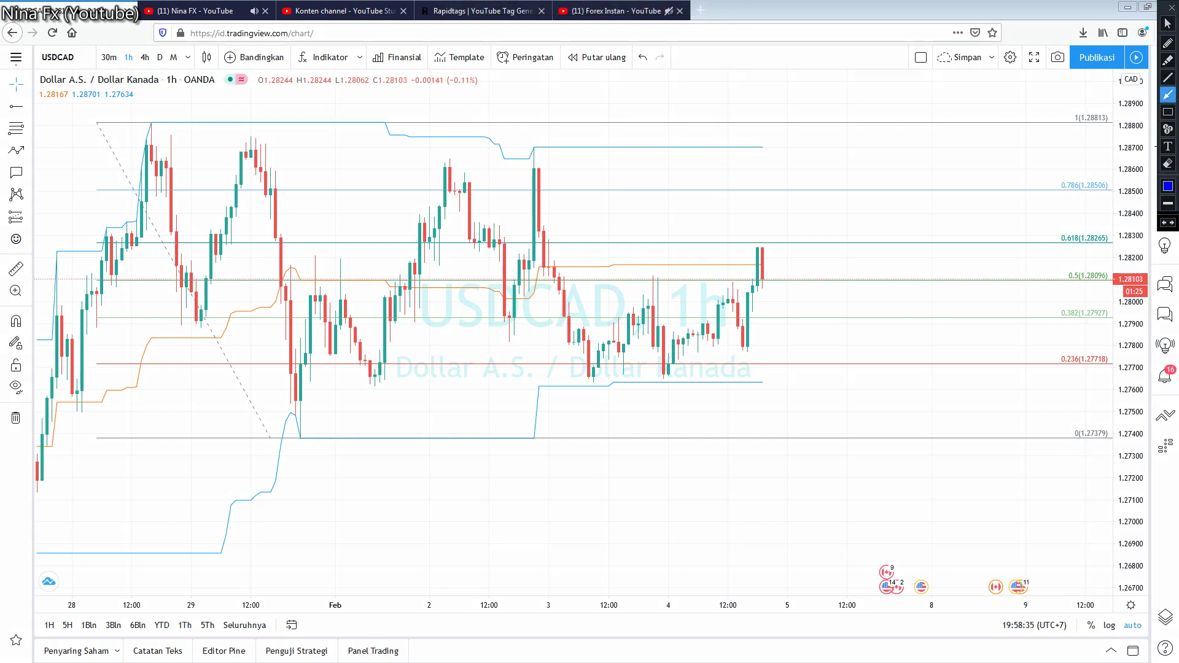
pyautogui.moveTo(763, 271)
pyautogui.mouseDown()
pyautogui.moveTo(806, 183)
pyautogui.moveTo(891, 359)
pyautogui.mouseUp()
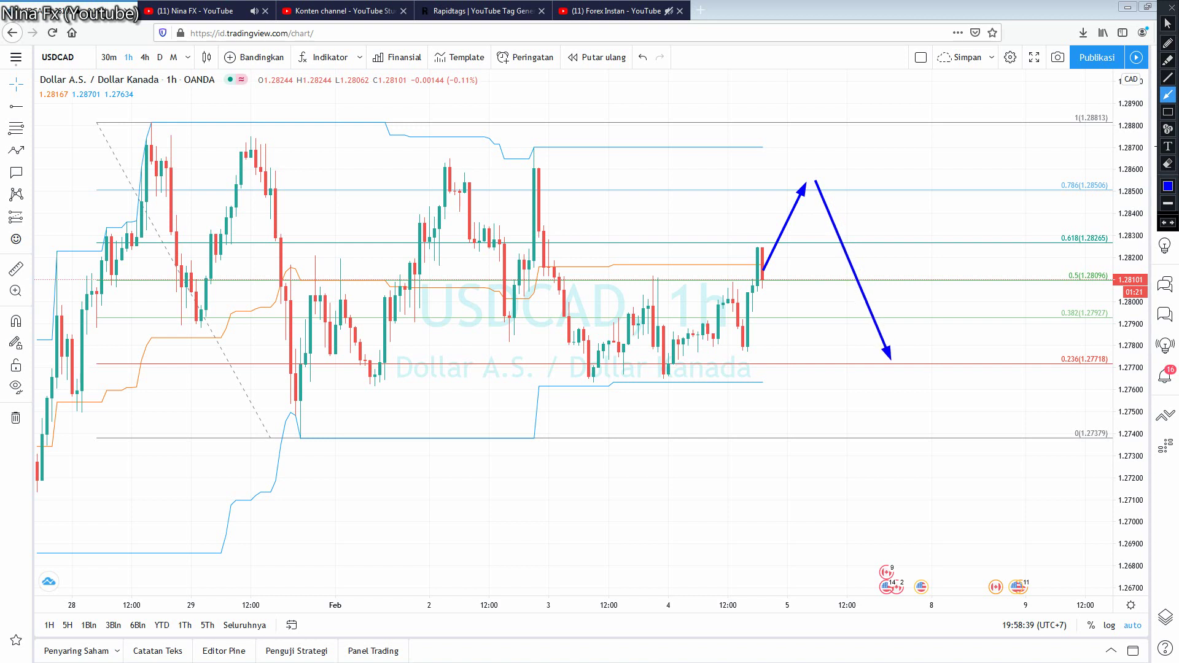
pyautogui.moveTo(904, 367); pyautogui.dragTo(976, 112)
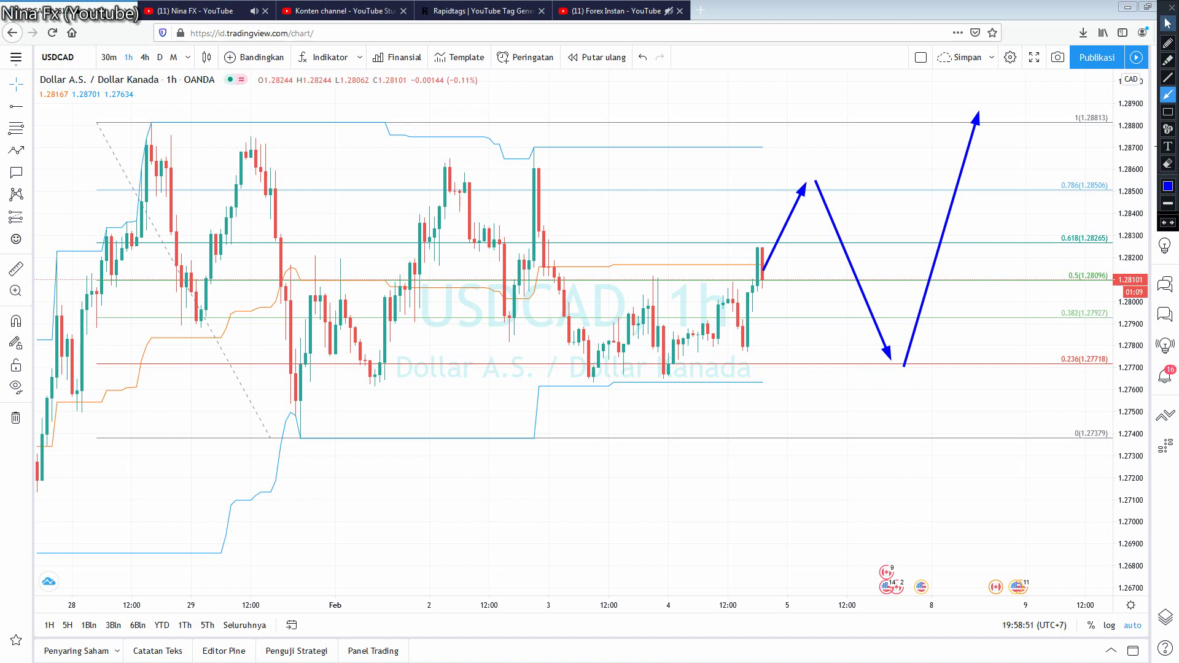
pyautogui.click(1169, 23)
pyautogui.click(17, 172)
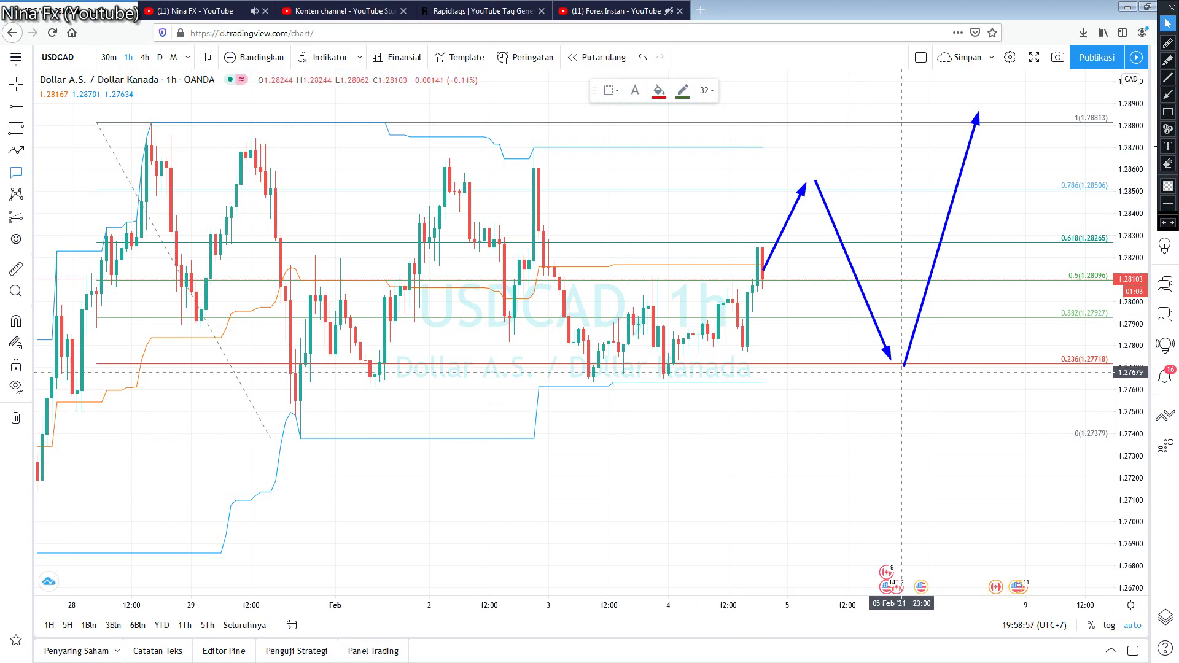
# Place a callout reading 'Buy 1.27700' at the zigzag's low point near the 0.236 level
pyautogui.click(901, 372)
pyautogui.click(947, 401)
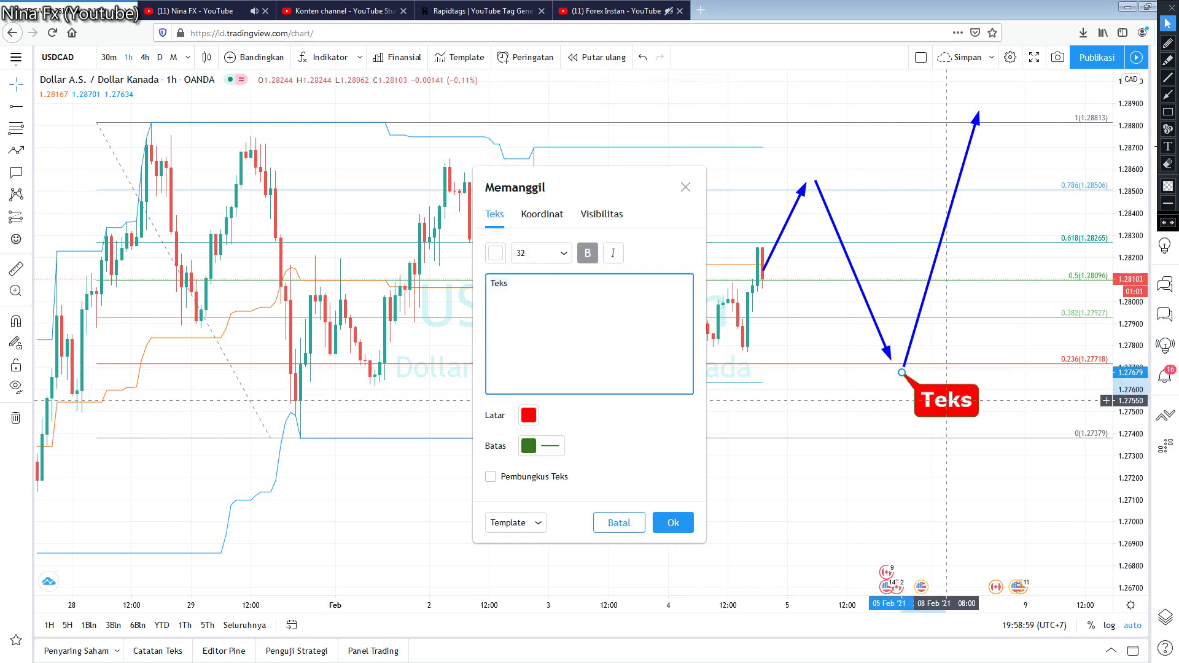
pyautogui.write('Buy 1.')
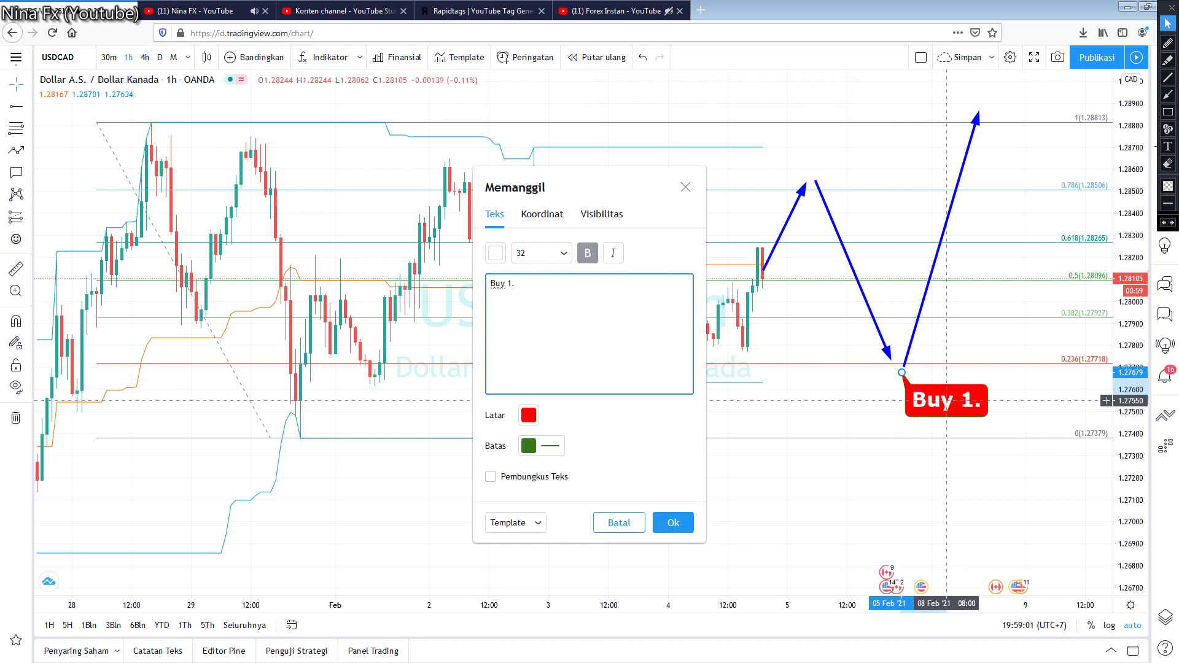
pyautogui.write('27700')
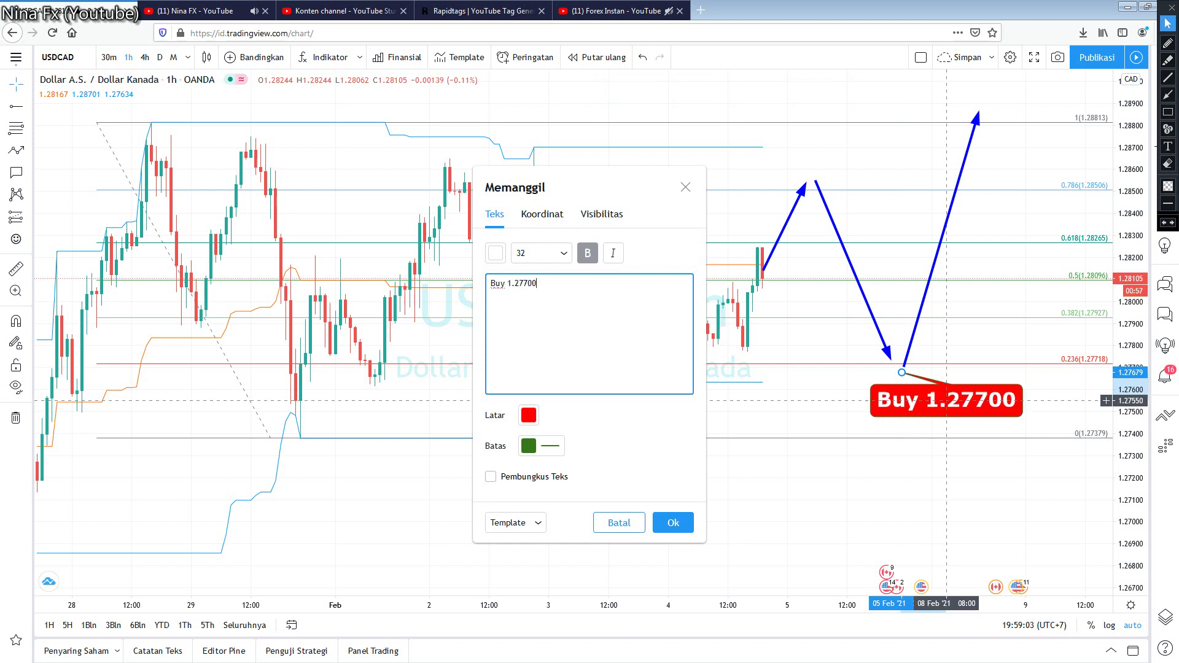
pyautogui.moveTo(946, 400); pyautogui.dragTo(991, 398)
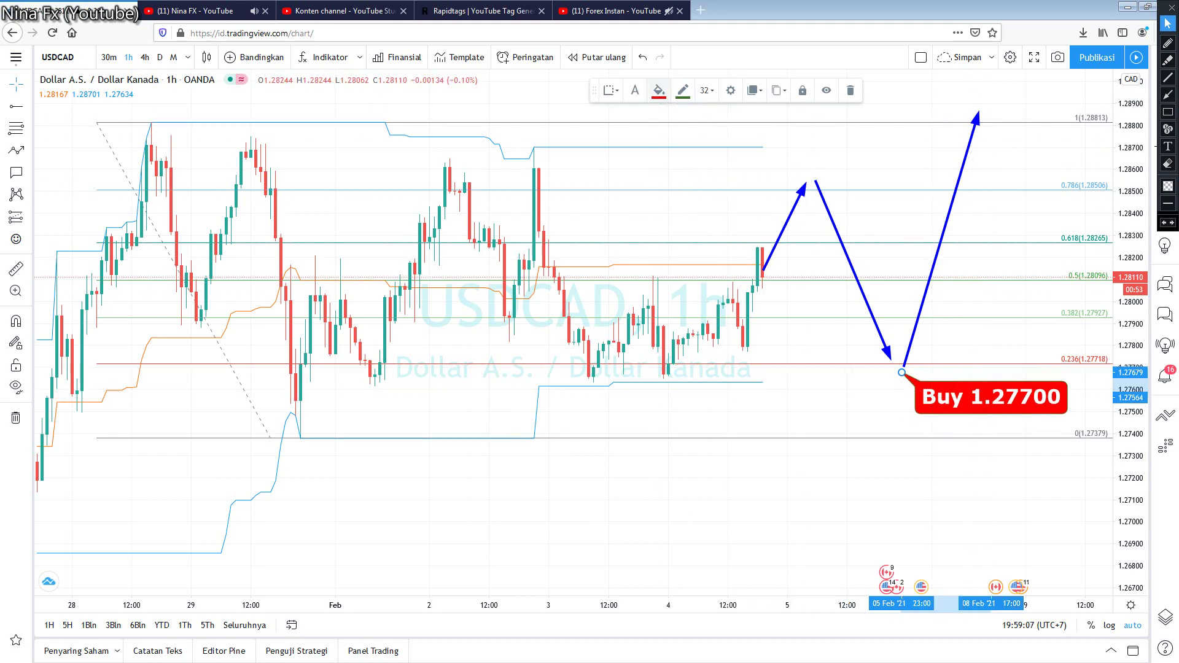
# Make the Buy 1.27700 callout's background dark green
pyautogui.click(658, 91)
pyautogui.click(701, 183)
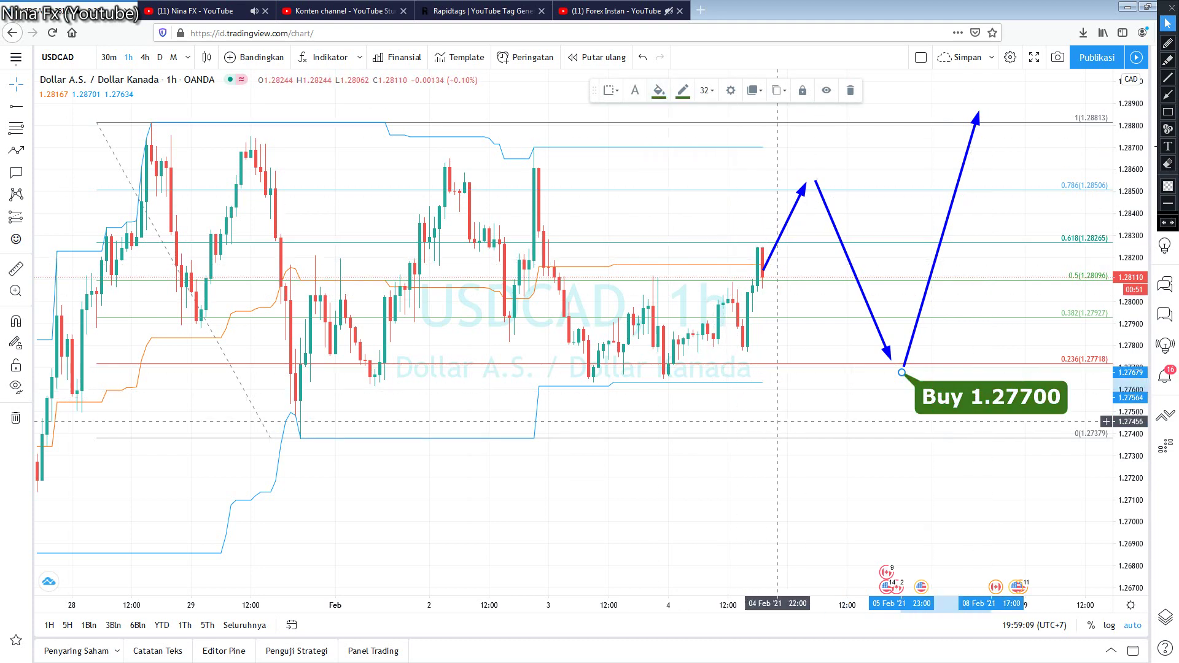
pyautogui.click(15, 172)
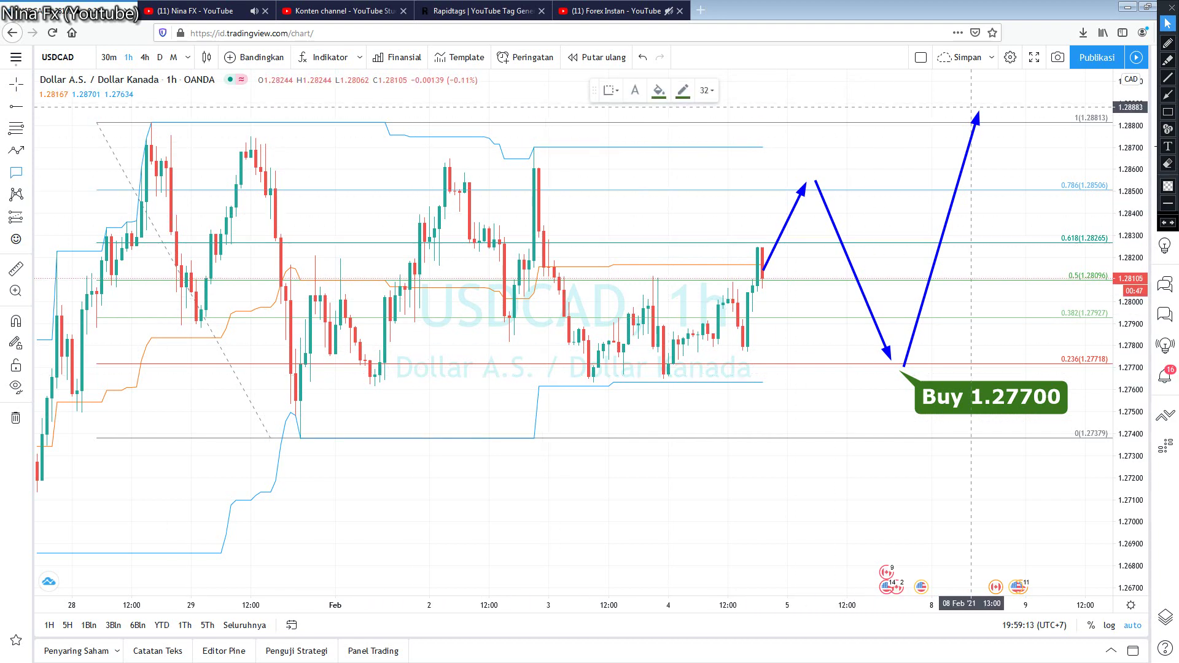
# Place a callout reading 'Tp 1.28800' at the top arrow tip
pyautogui.click(987, 114)
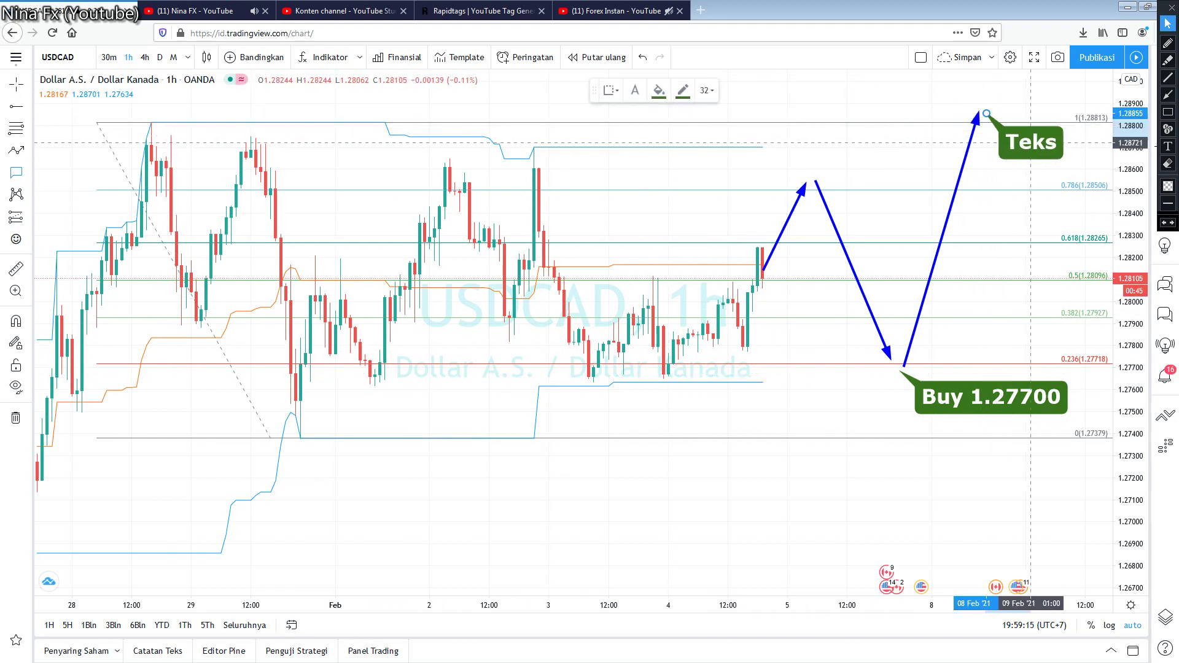
pyautogui.click(1031, 143)
pyautogui.write('T')
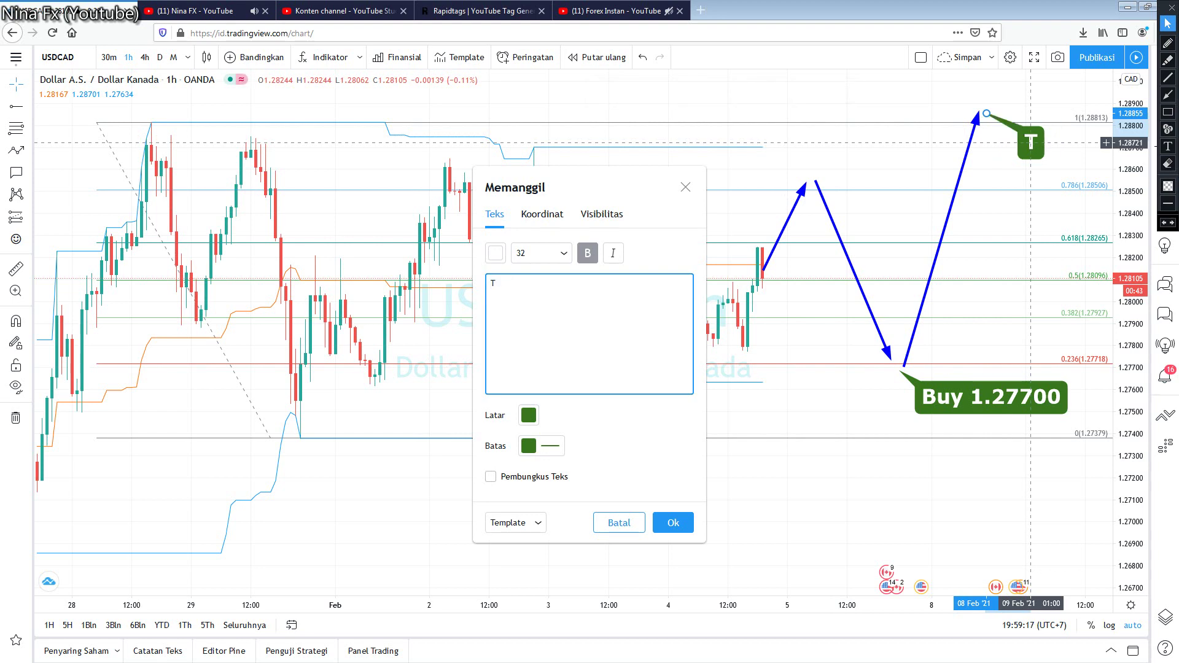
pyautogui.write('p 1.288')
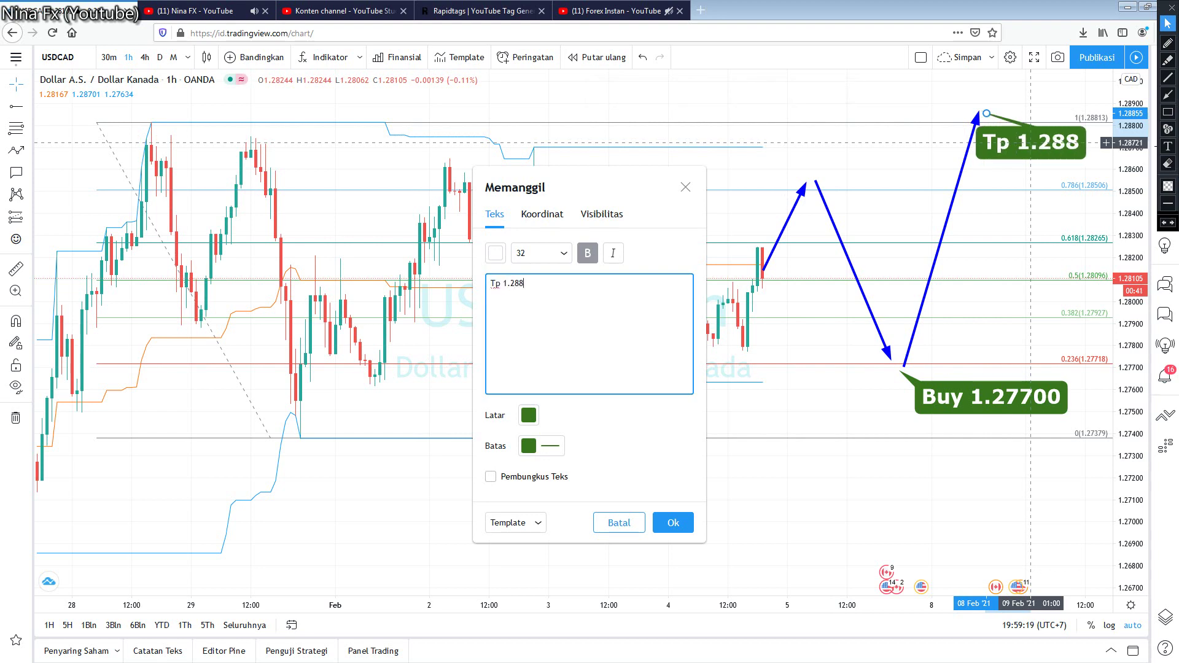
pyautogui.write('-')
pyautogui.press('BackSpace')
pyautogui.write('00')
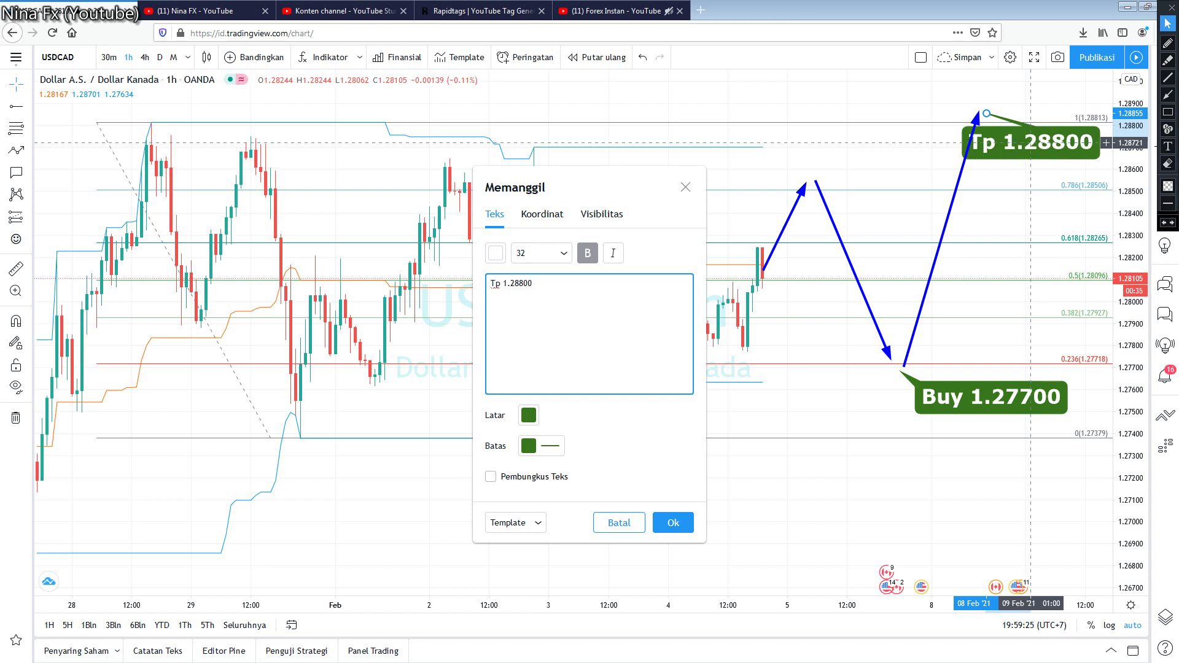
pyautogui.click(1031, 142)
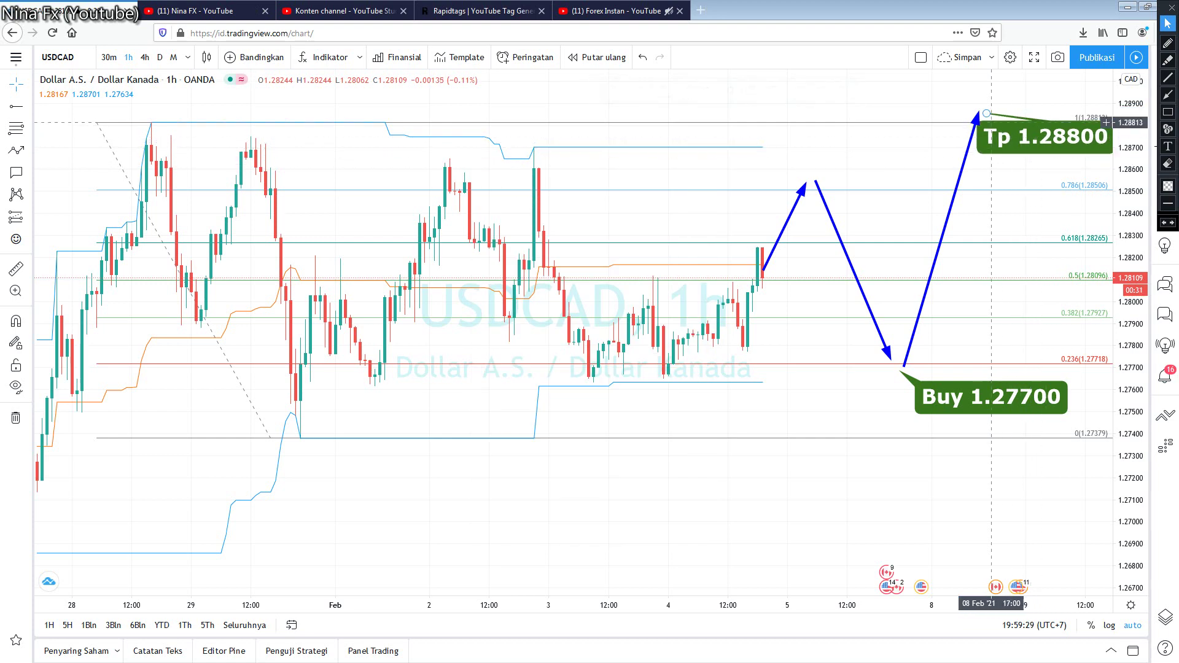
# Reposition the Tp 1.28800 callout's tail so it points at the arrow tip
pyautogui.moveTo(986, 112); pyautogui.dragTo(971, 117)
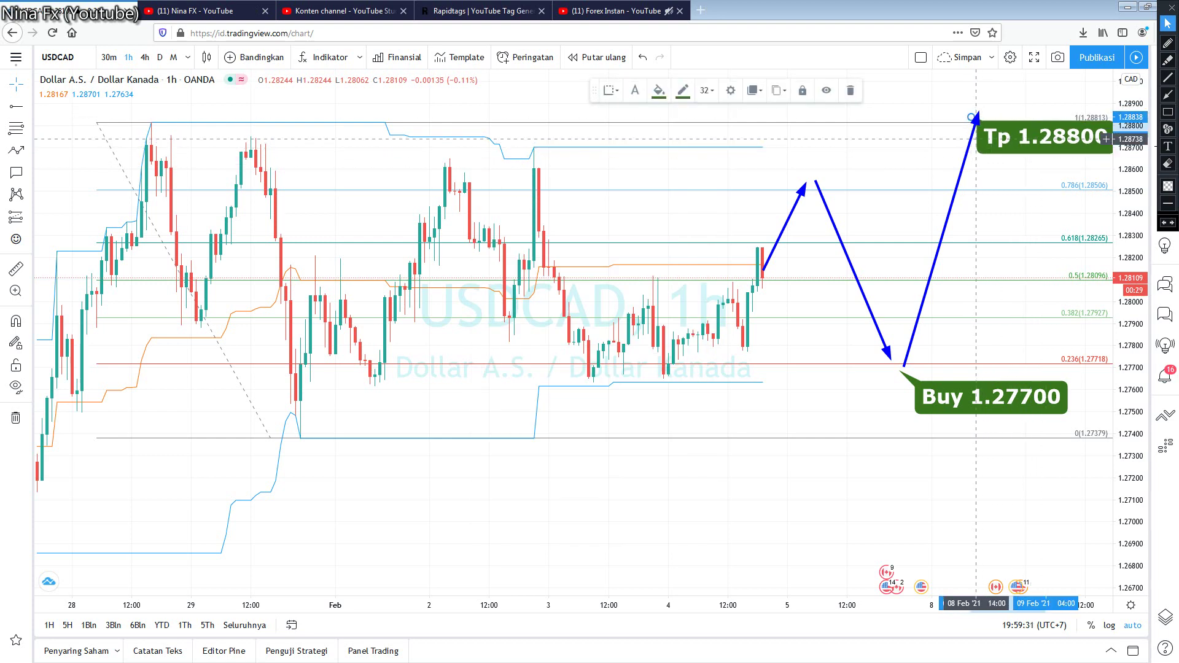
pyautogui.rightClick(971, 117)
pyautogui.press('Escape')
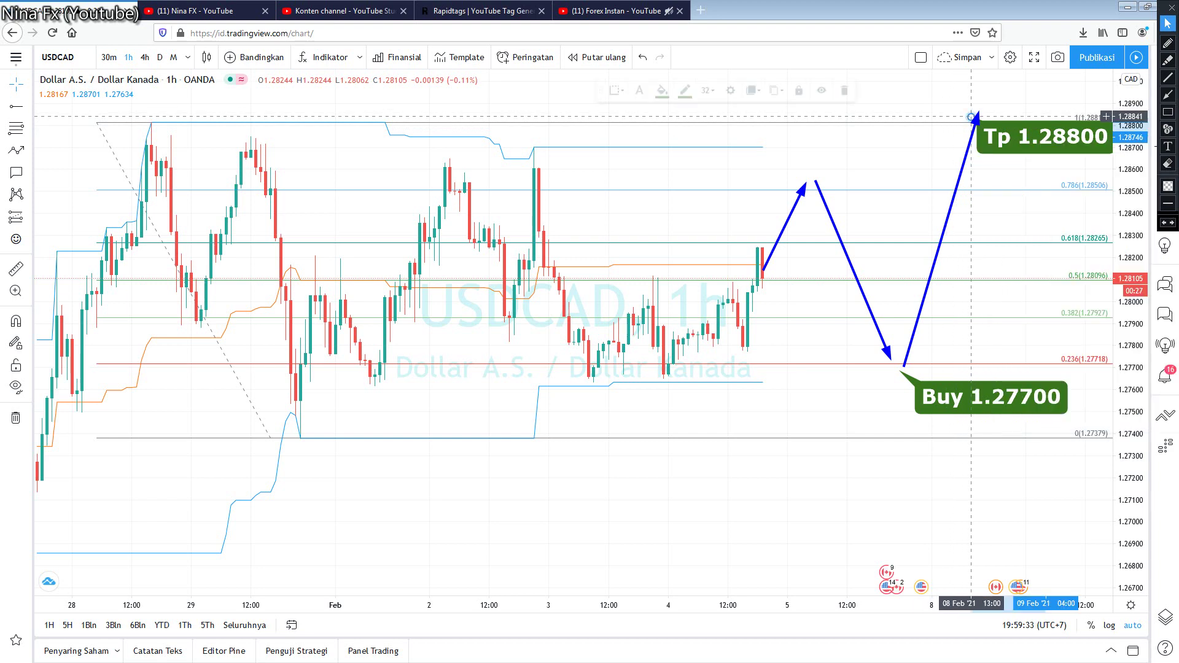
pyautogui.moveTo(971, 117)
pyautogui.mouseDown()
pyautogui.moveTo(987, 110)
pyautogui.moveTo(1007, 137)
pyautogui.moveTo(987, 146)
pyautogui.mouseUp()
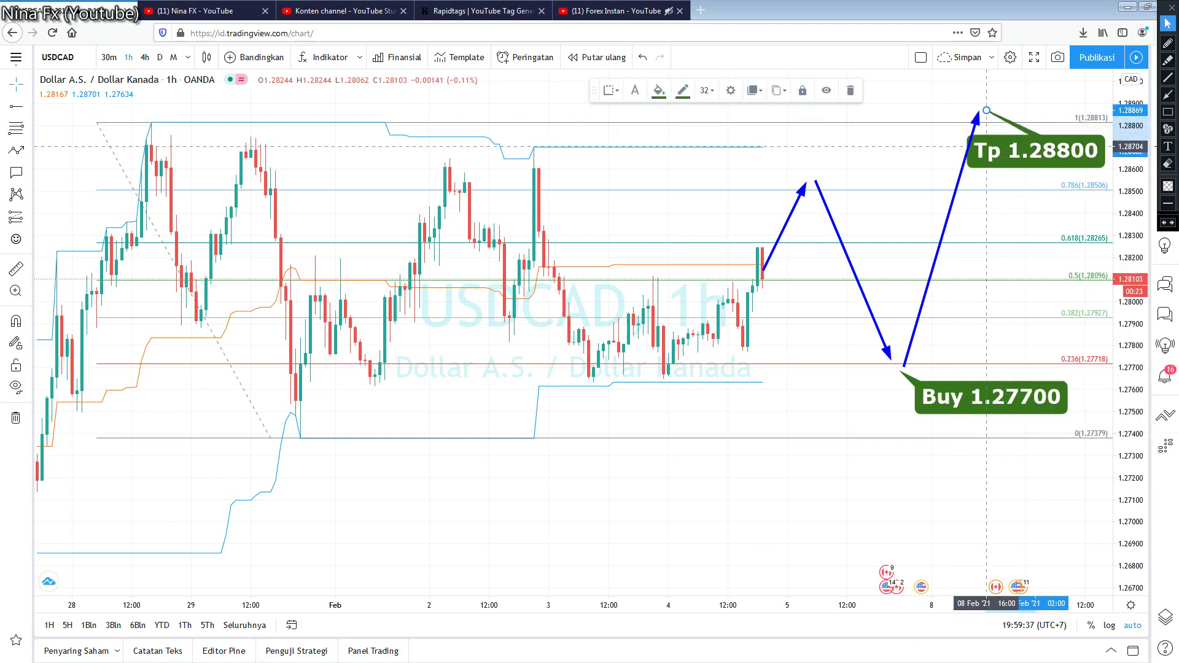
pyautogui.rightClick(911, 158)
pyautogui.press('Escape')
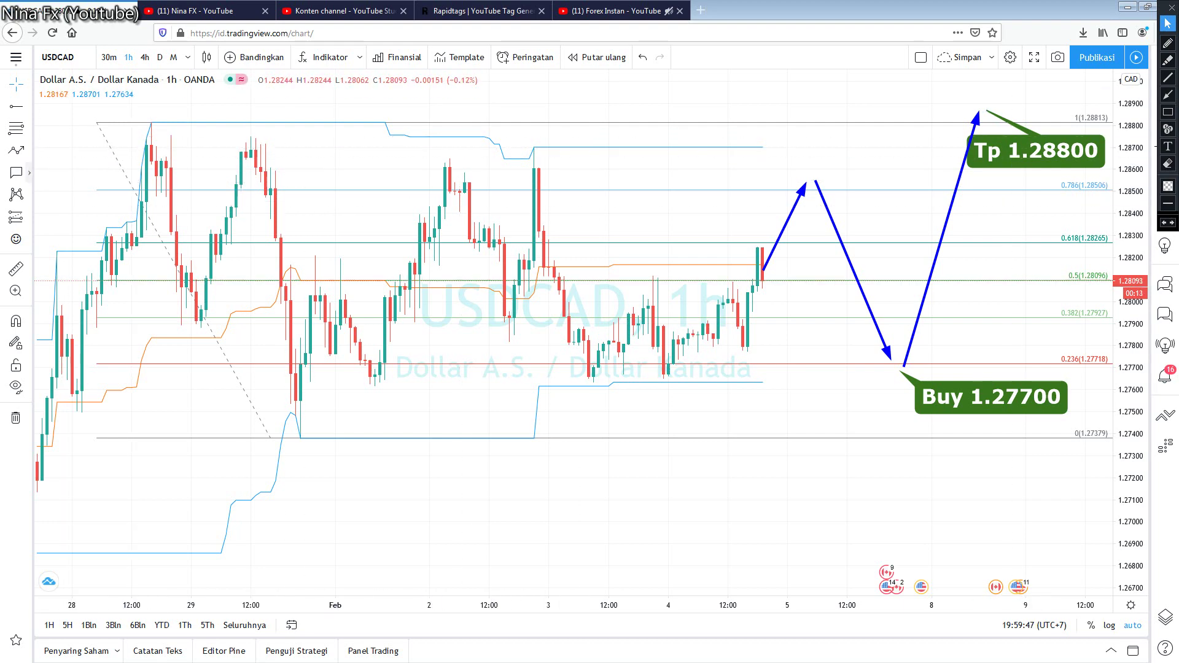
# Add a red 1.28543 price label at the arrow's first peak and nudge the Tp callout
pyautogui.click(28, 173)
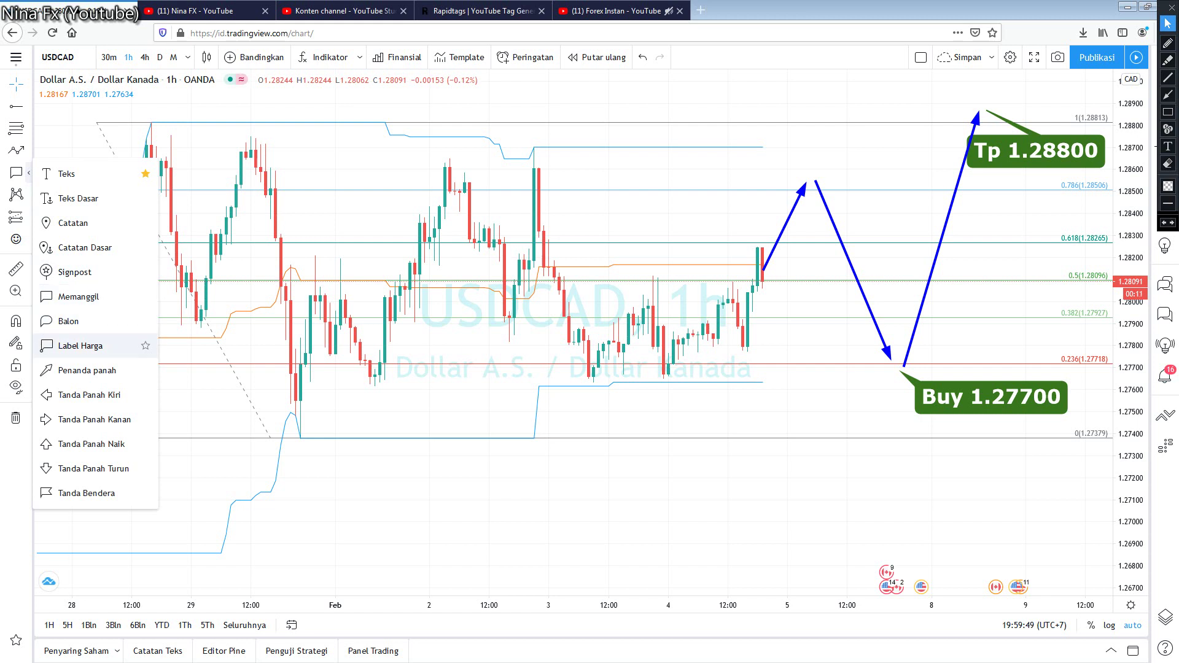
pyautogui.click(80, 346)
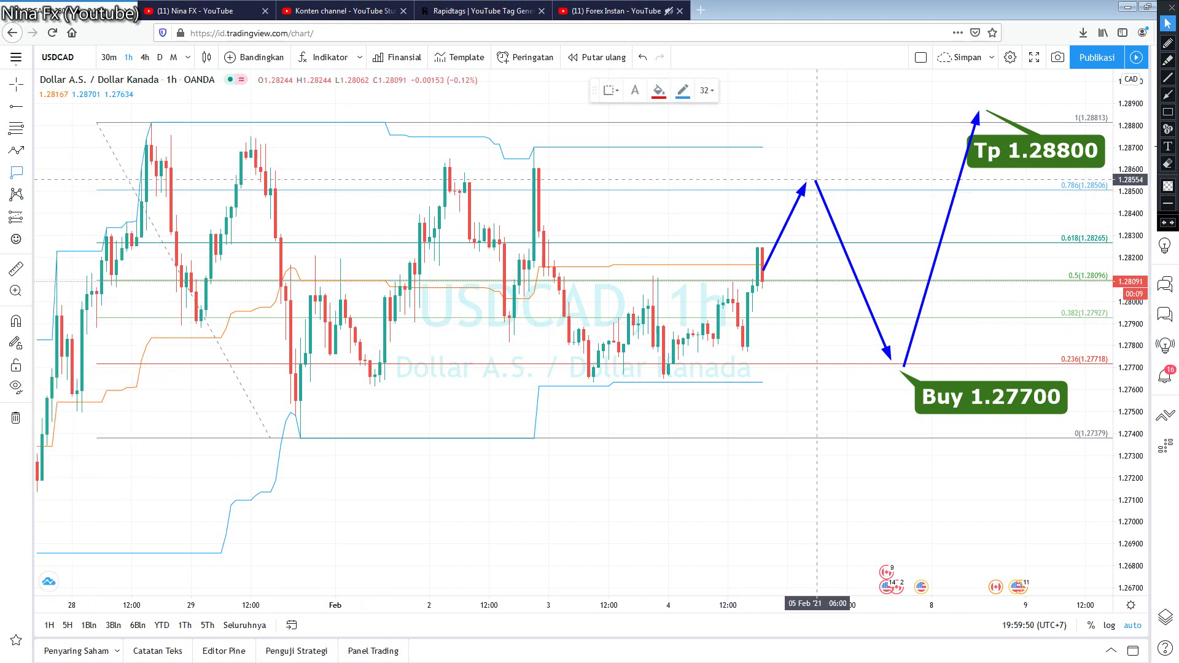
pyautogui.click(827, 182)
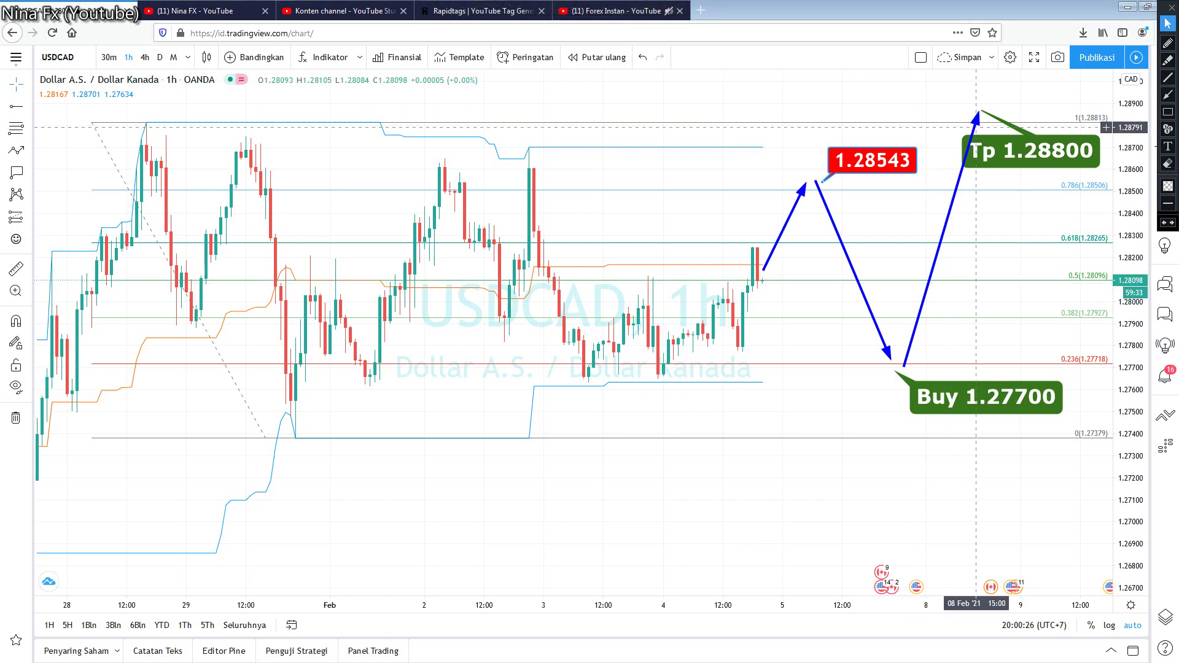
pyautogui.moveTo(1000, 141); pyautogui.dragTo(1011, 138)
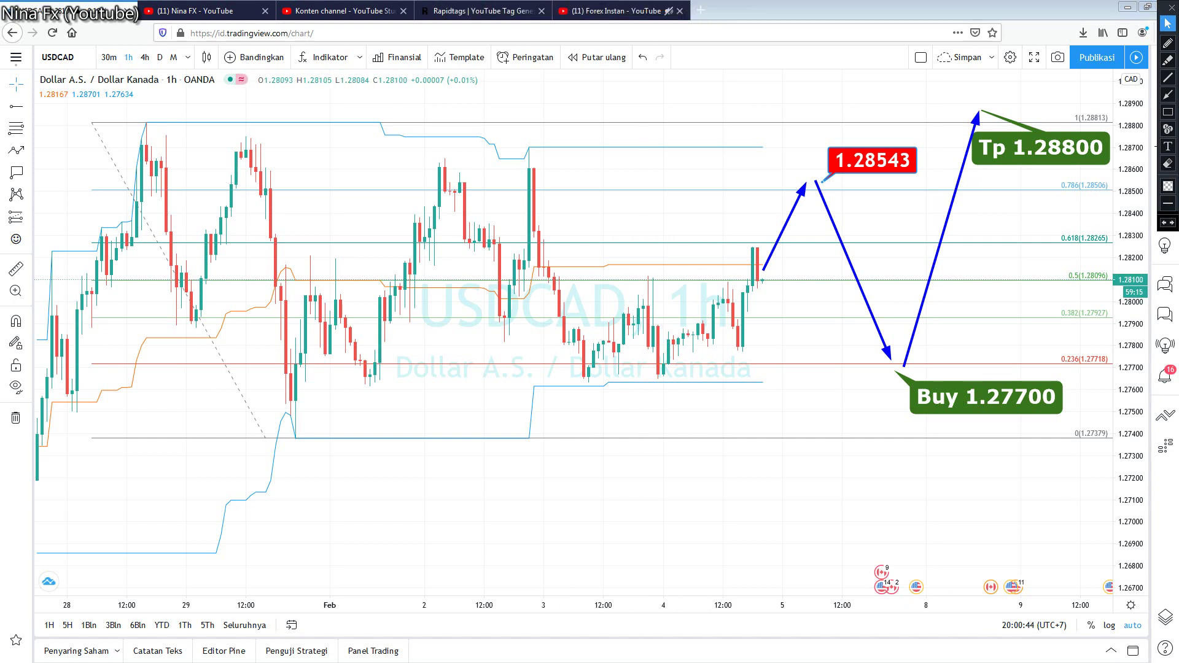
# Open the Analisa GBPUSD Harian video from the Forex Instan YouTube channel tab
pyautogui.click(614, 10)
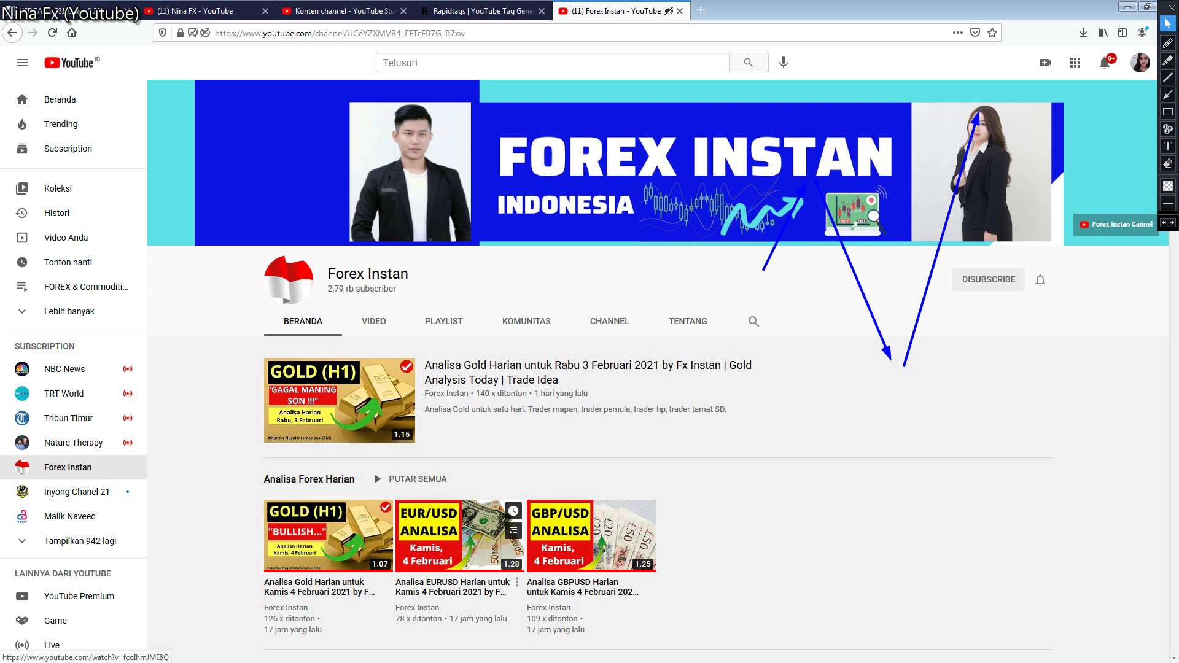
pyautogui.click(590, 534)
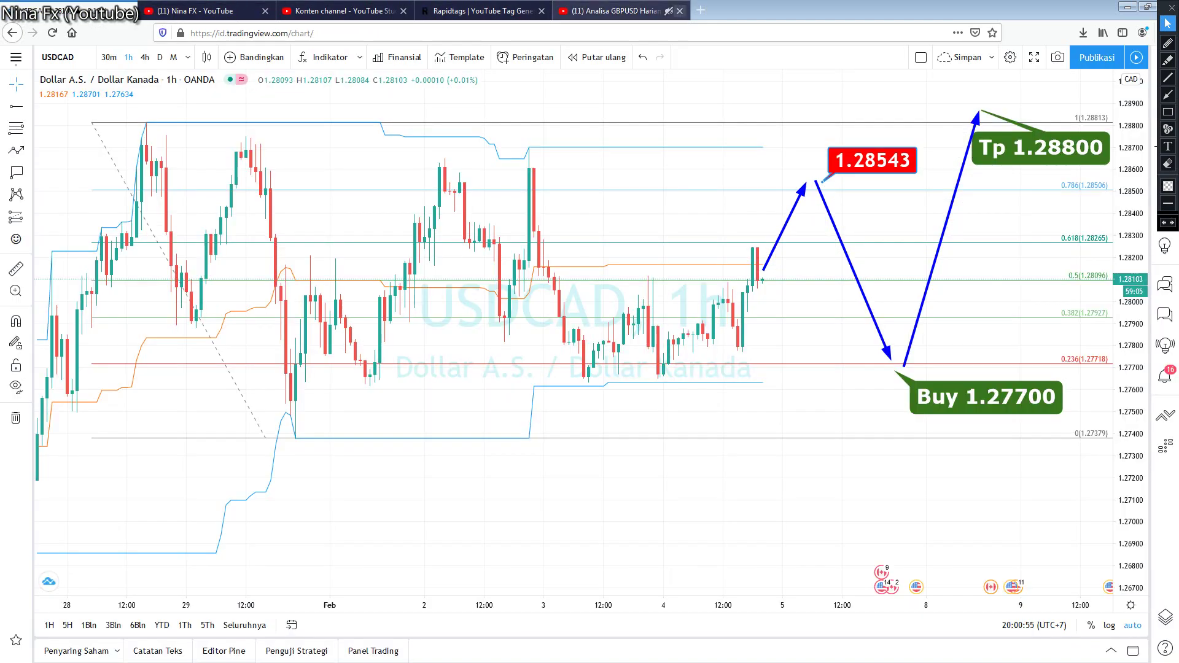
# Close the Analisa GBPUSD Harian browser tab, leaving the USDCAD chart showing
pyautogui.click(680, 10)
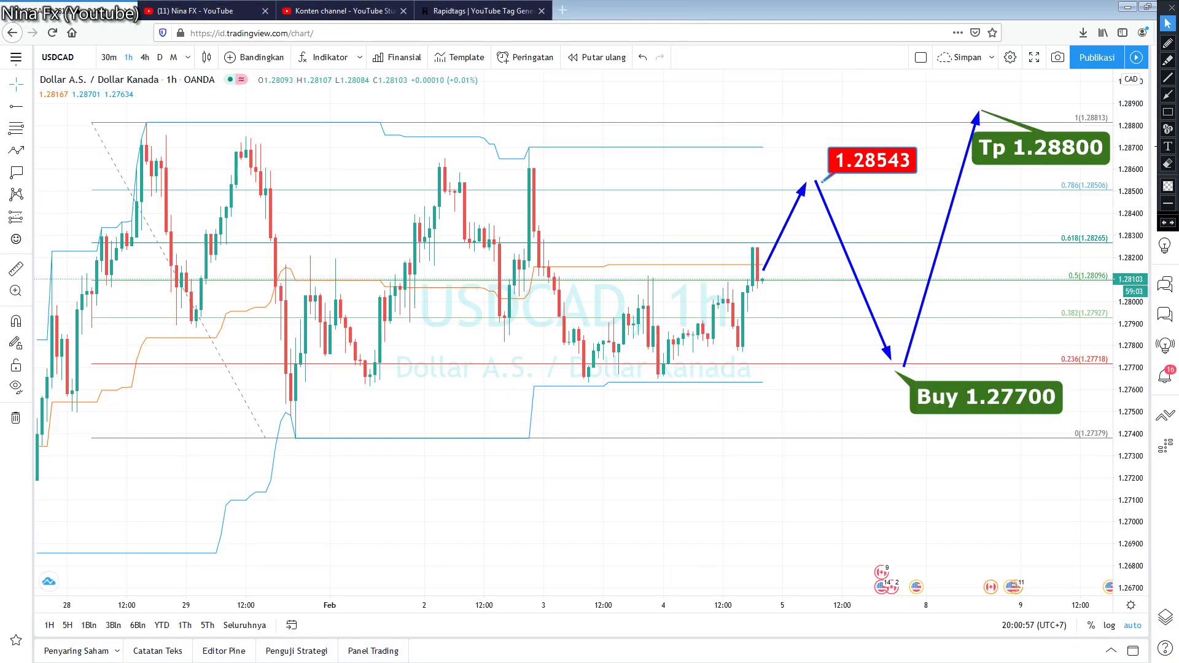